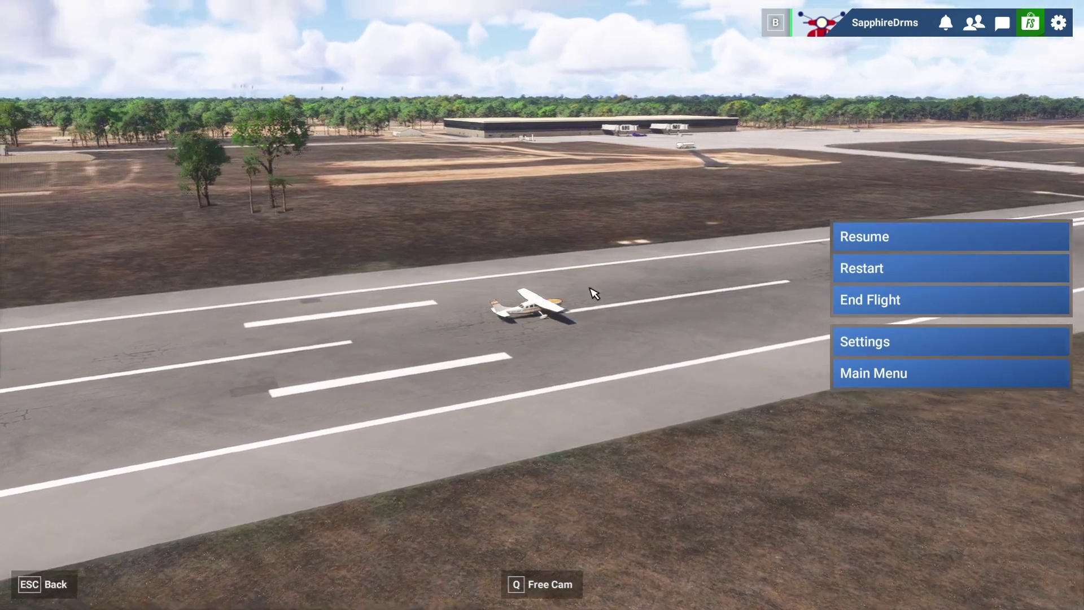
# Open the game Settings from the flight's pause menu.
pyautogui.click(852, 350)
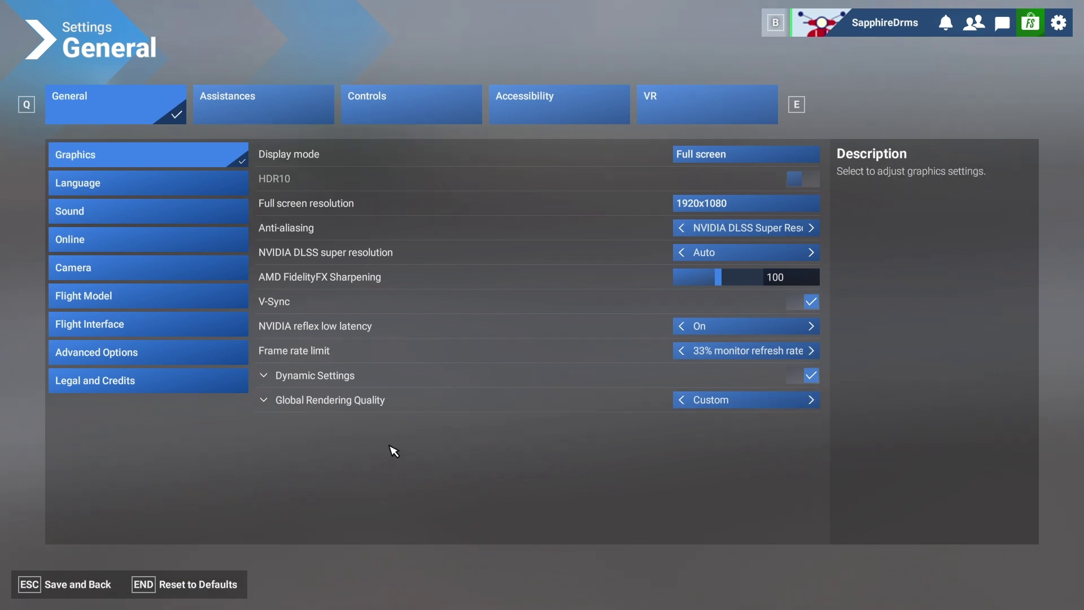
# Switch to the Controls settings showing Keyboard presets for the Cessna T207A Stationair 8 II.
pyautogui.click(395, 117)
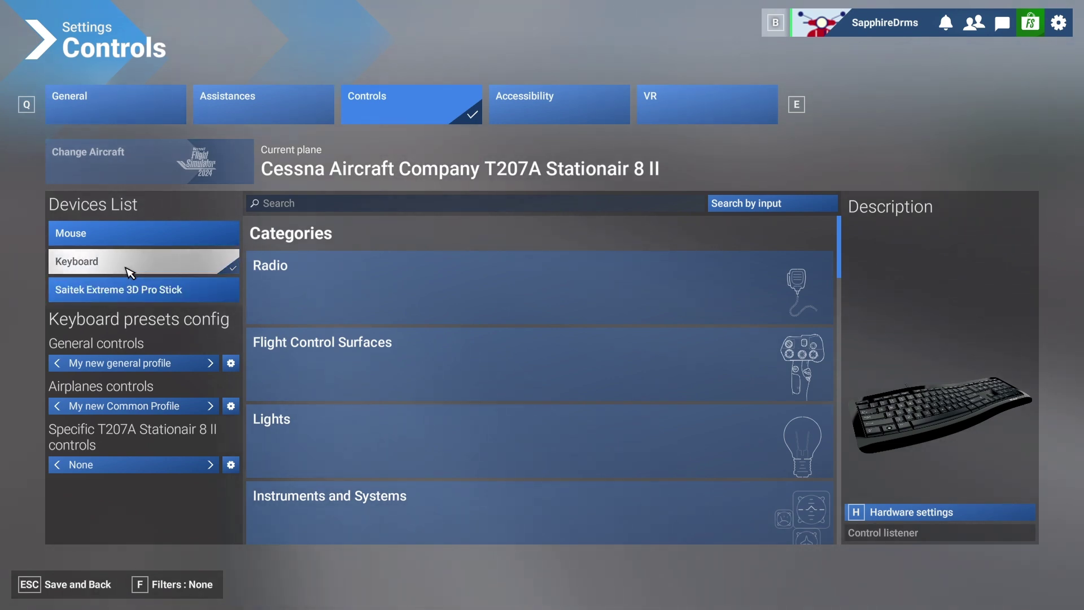
pyautogui.click(147, 291)
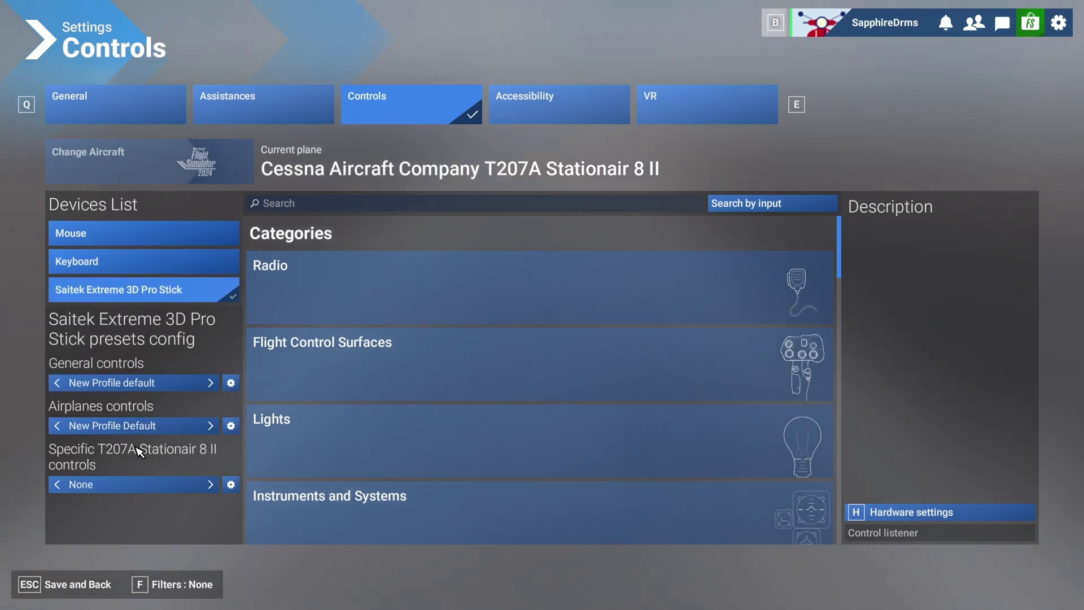
pyautogui.click(132, 259)
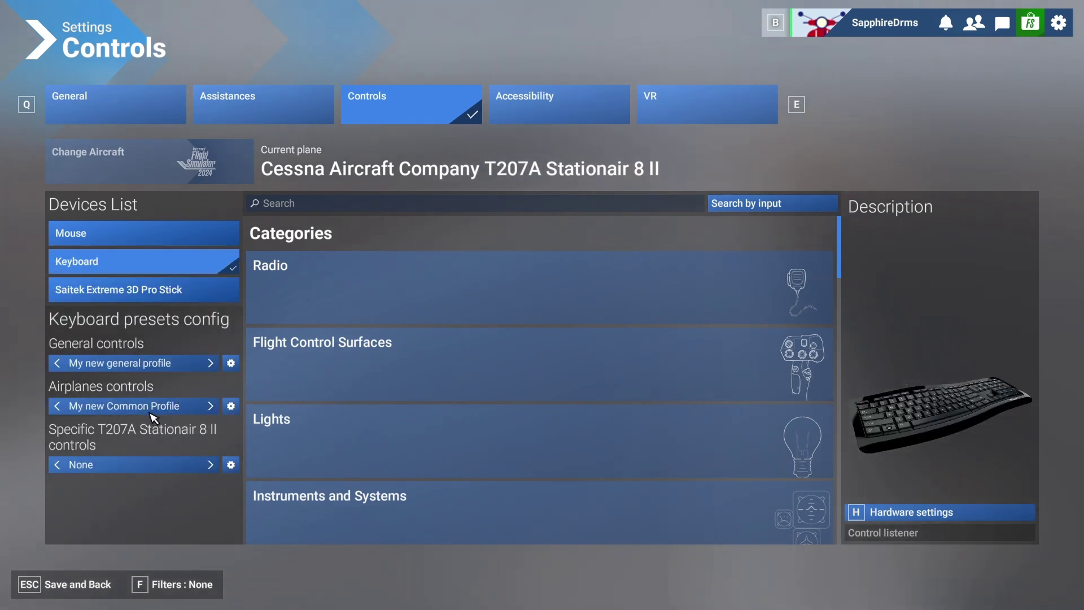
pyautogui.click(141, 299)
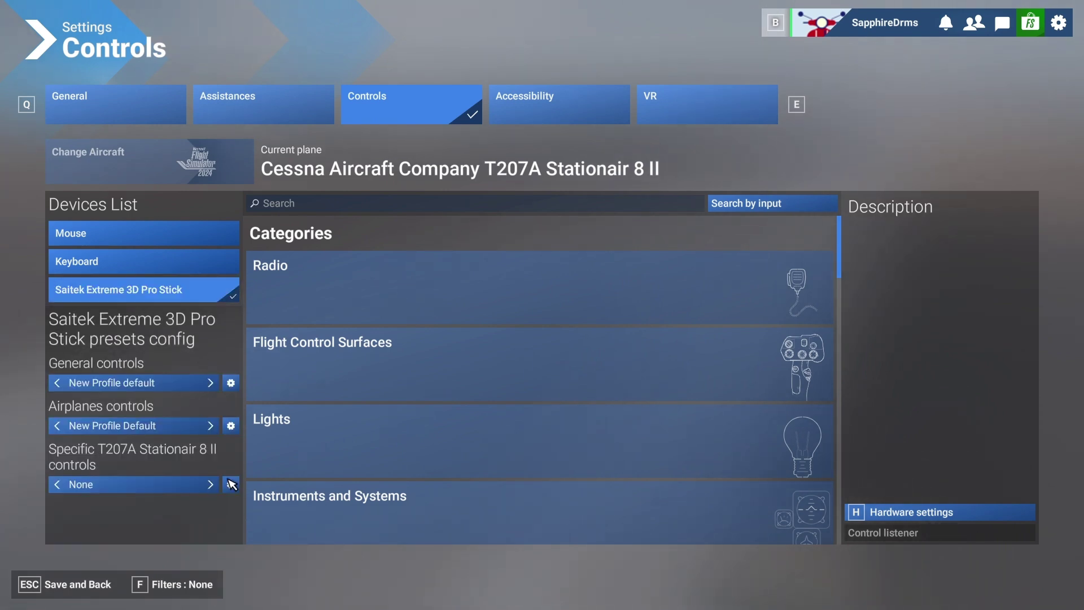
pyautogui.scroll(-10, 418, 367)
pyautogui.scroll(10, 418, 382)
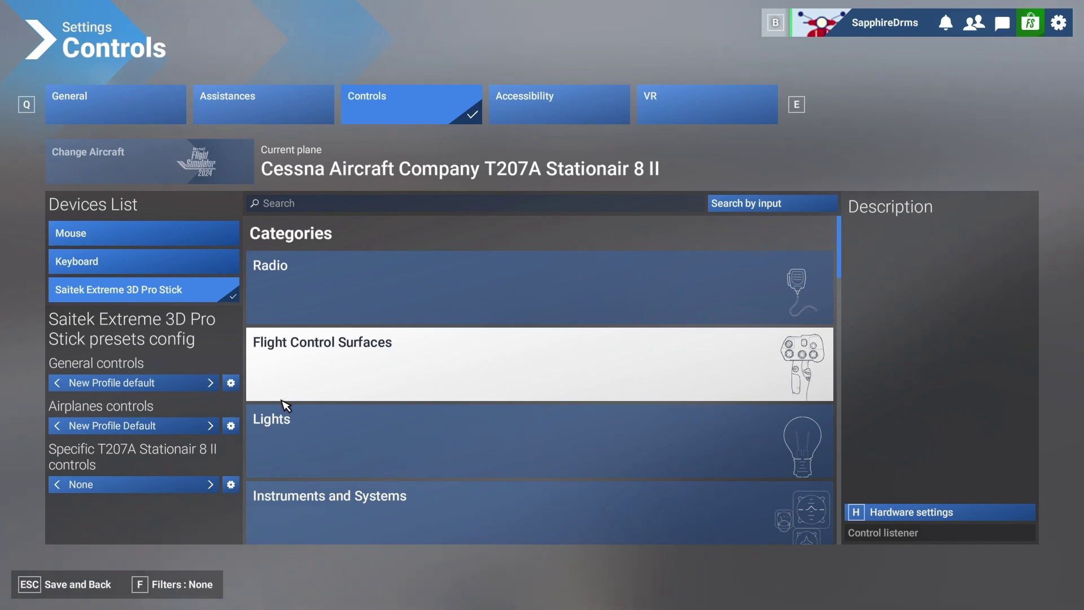
pyautogui.click(146, 267)
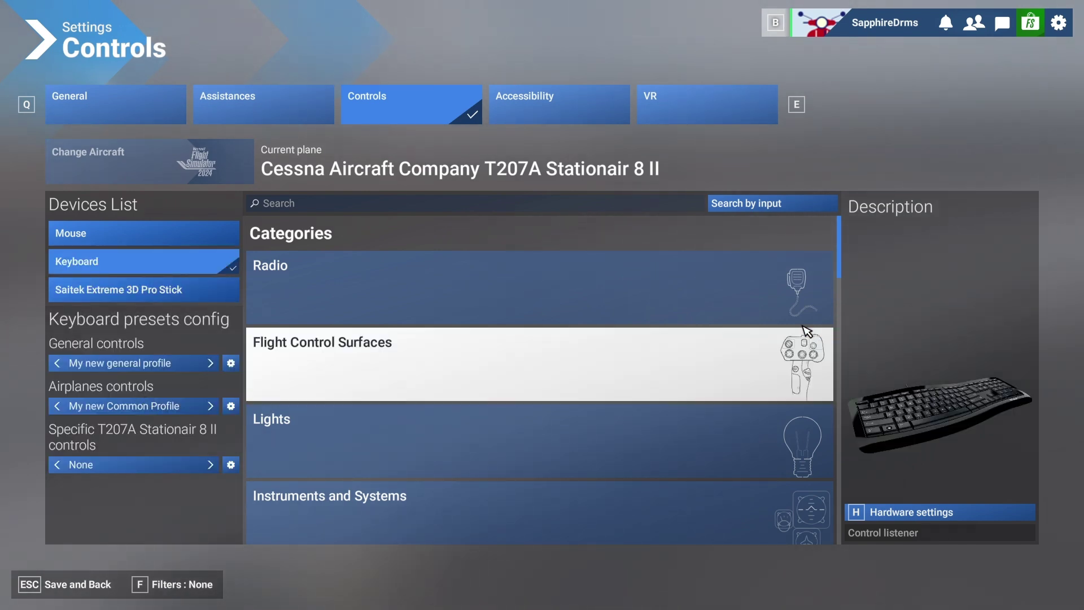
pyautogui.scroll(-5, 617, 394)
pyautogui.scroll(-10, 619, 397)
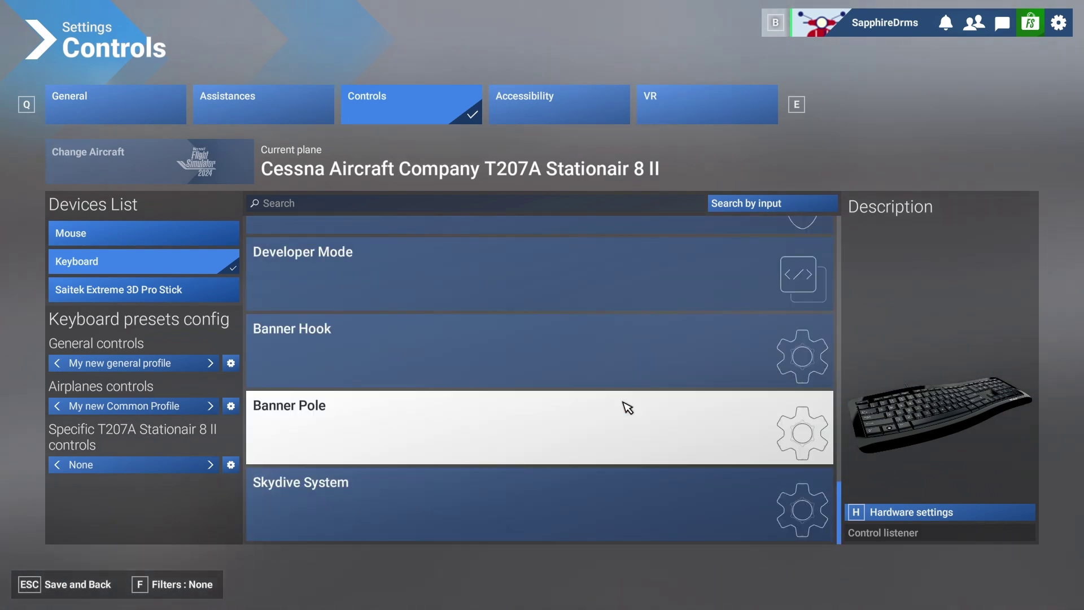
pyautogui.scroll(10, 628, 407)
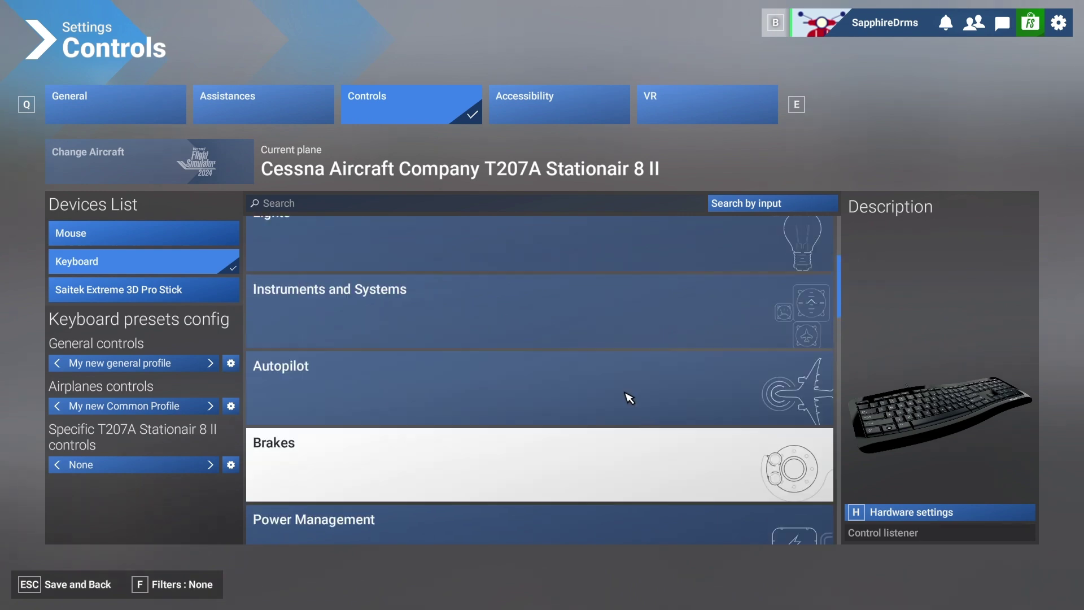
pyautogui.scroll(4, 629, 398)
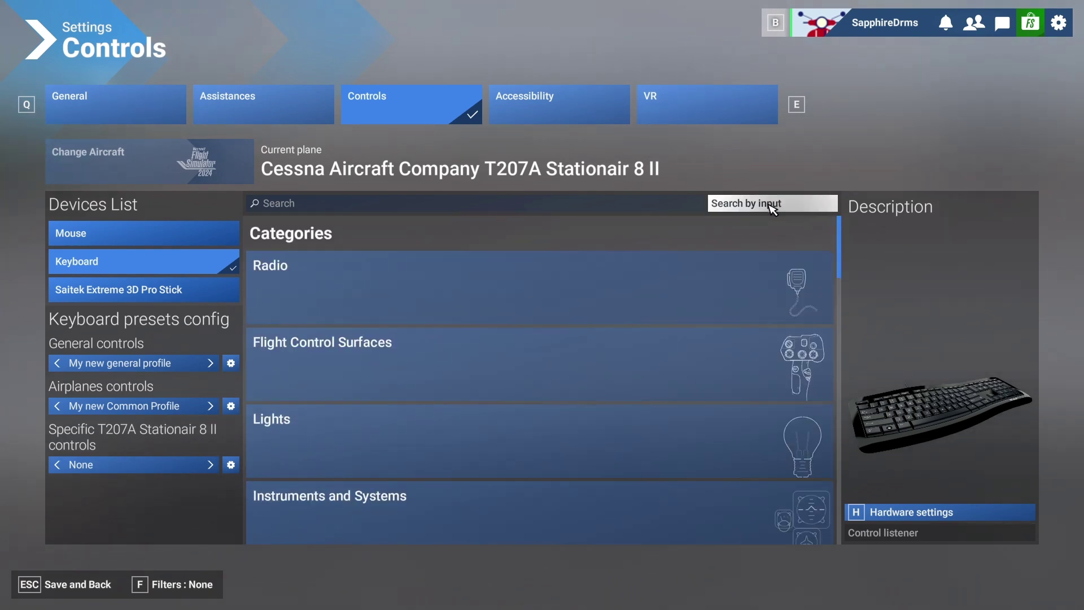
pyautogui.click(742, 205)
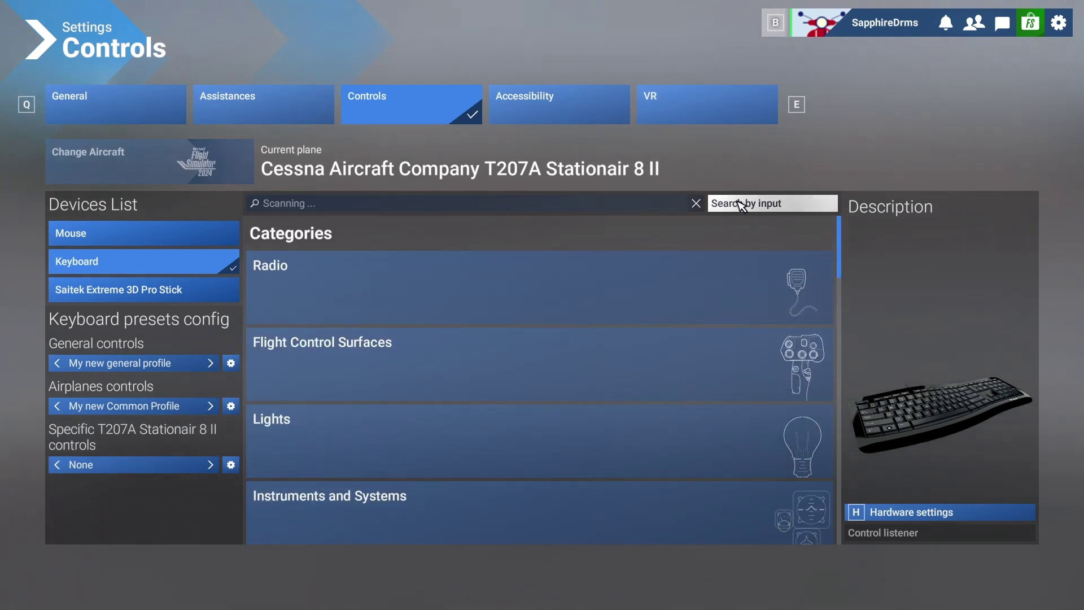
pyautogui.press('.')
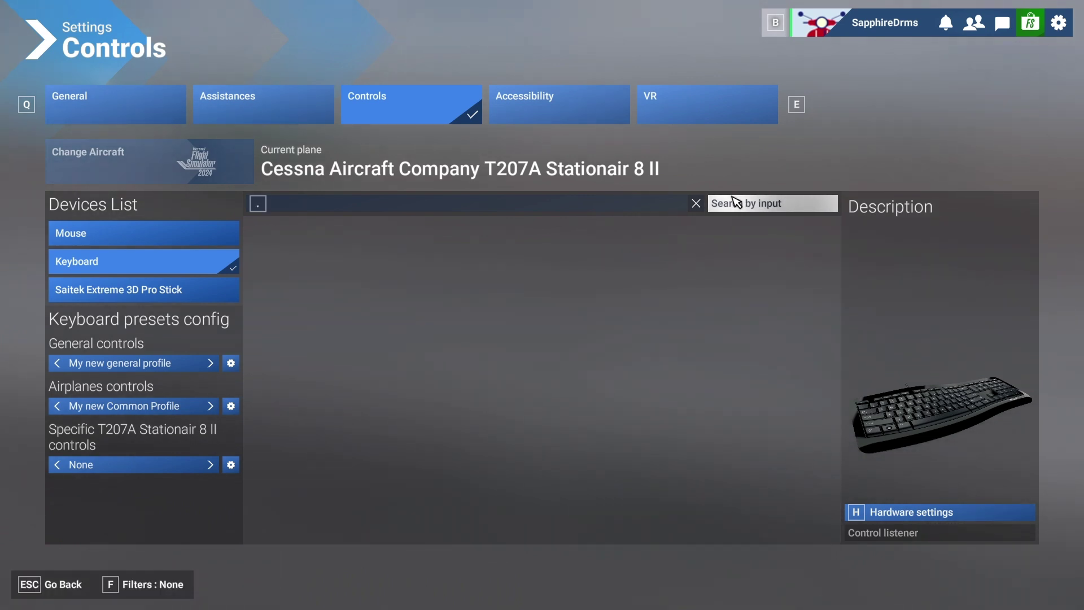
pyautogui.click(699, 204)
pyautogui.click(449, 205)
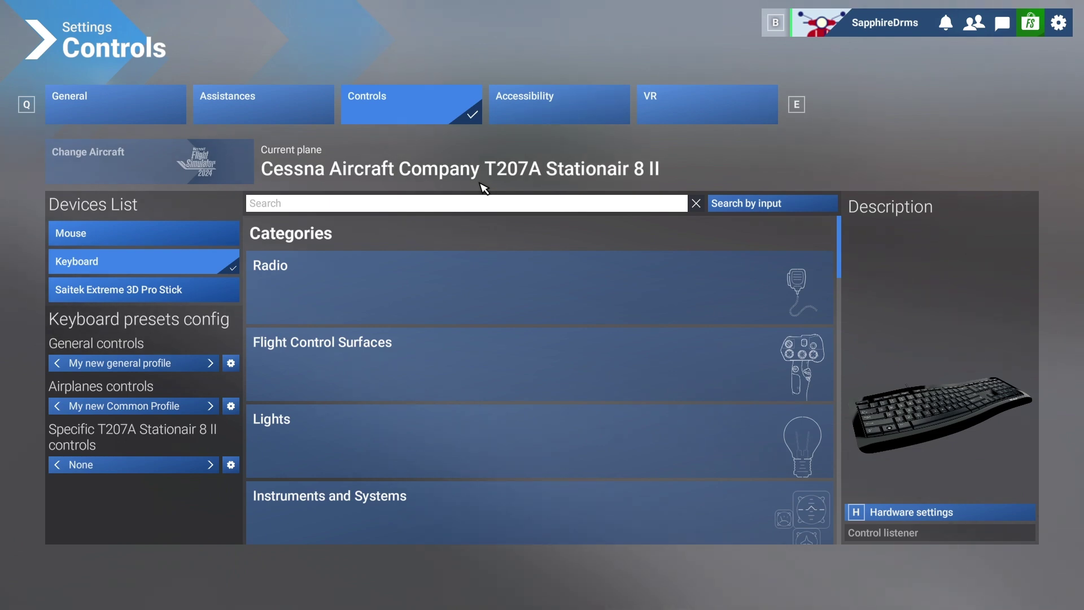
# Search the keyboard actions for 'reset' and locate RESET COCKPIT VIEW in the results.
pyautogui.write('rese')
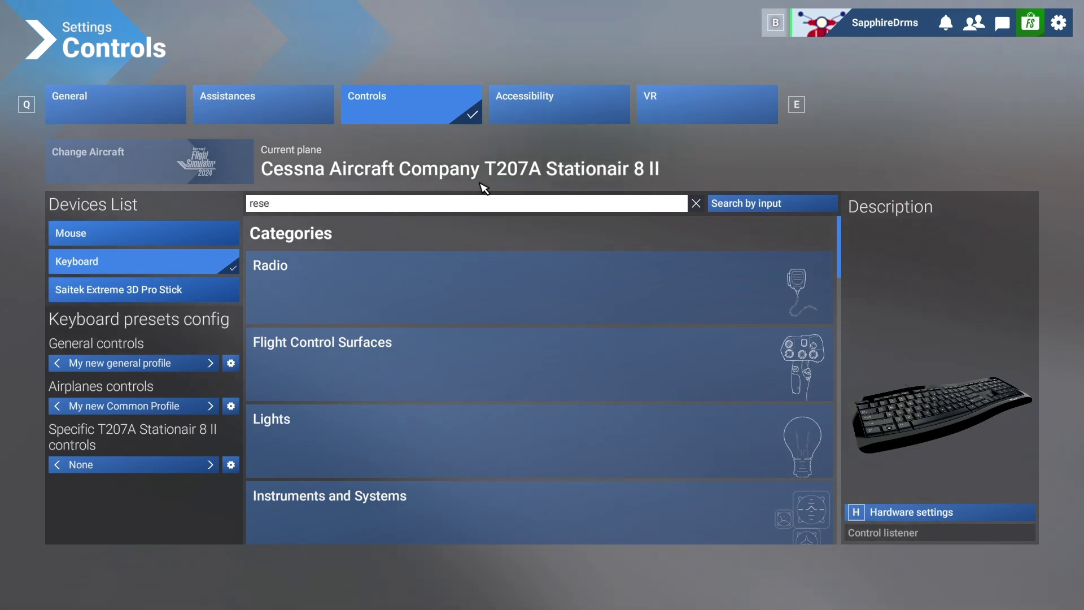
pyautogui.write('t')
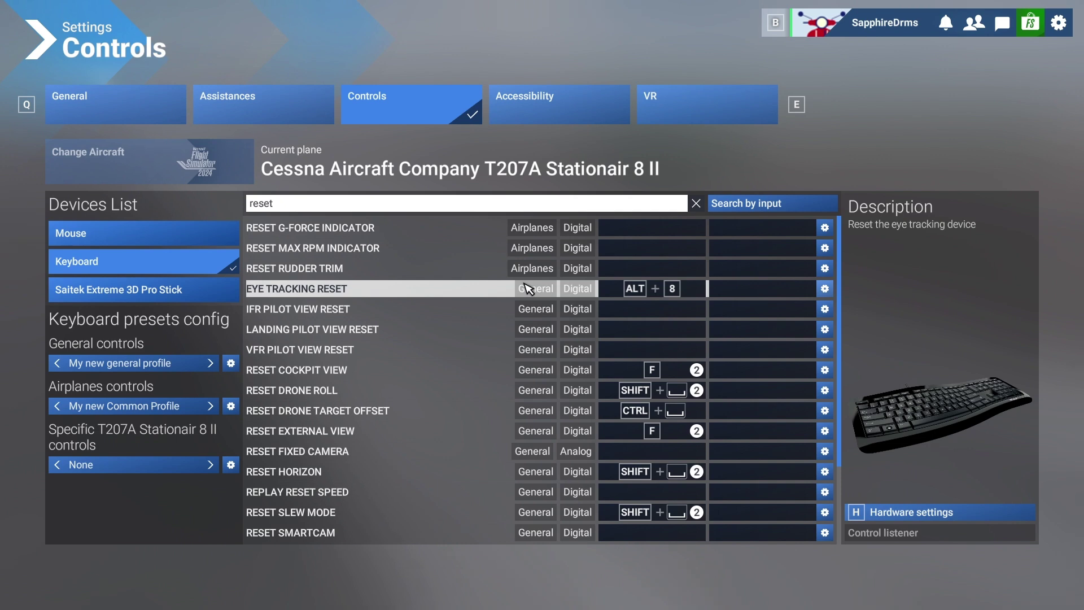
pyautogui.scroll(-2, 524, 277)
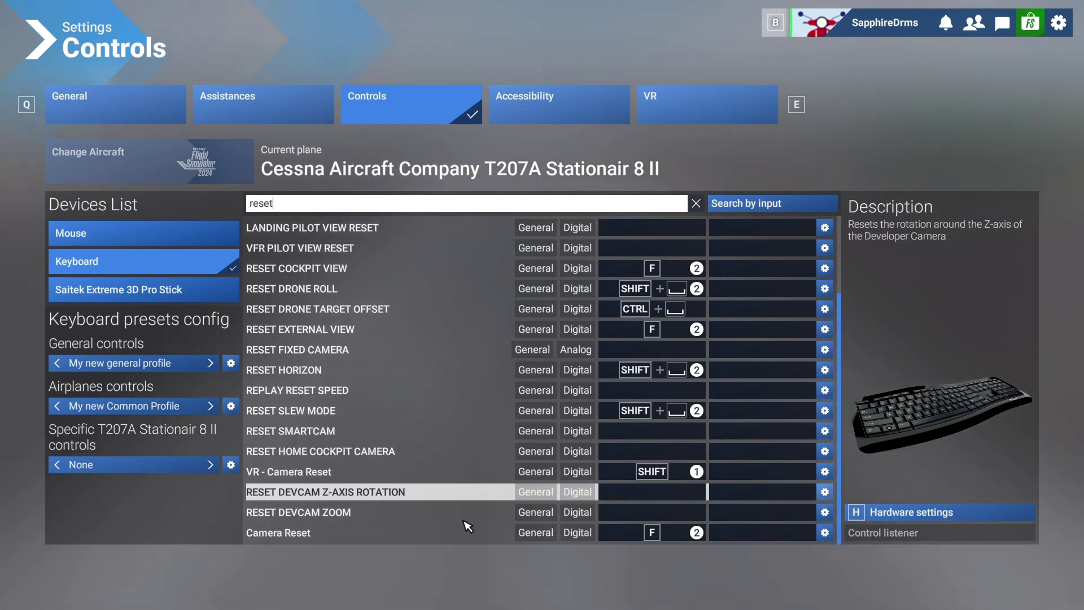
pyautogui.scroll(2, 525, 239)
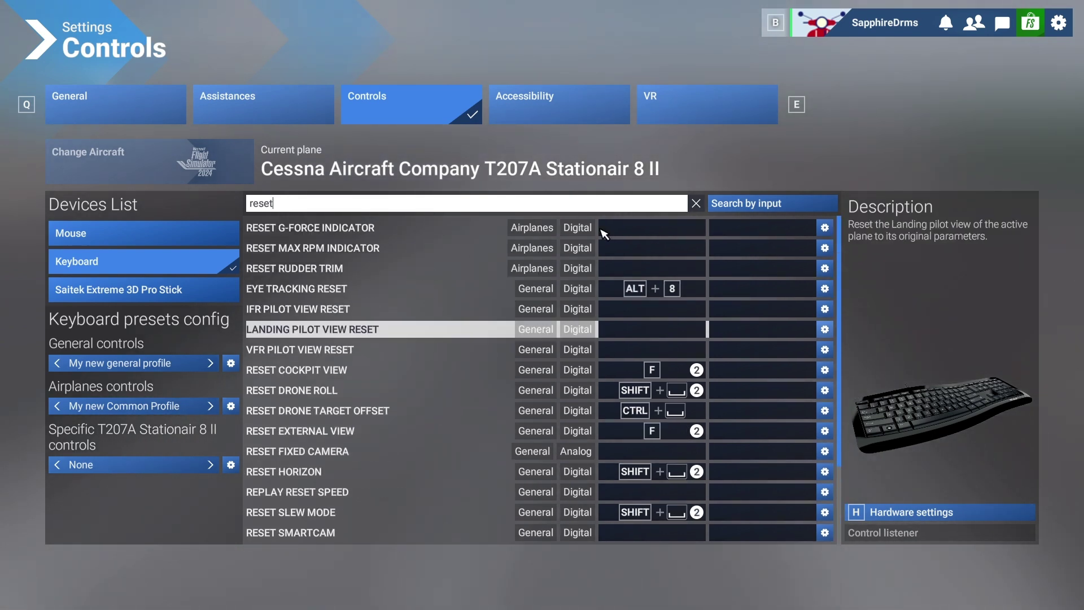
pyautogui.press('BackSpace')
pyautogui.press('BackSpace')
pyautogui.press('BackSpace')
pyautogui.press('BackSpace')
pyautogui.press('BackSpace')
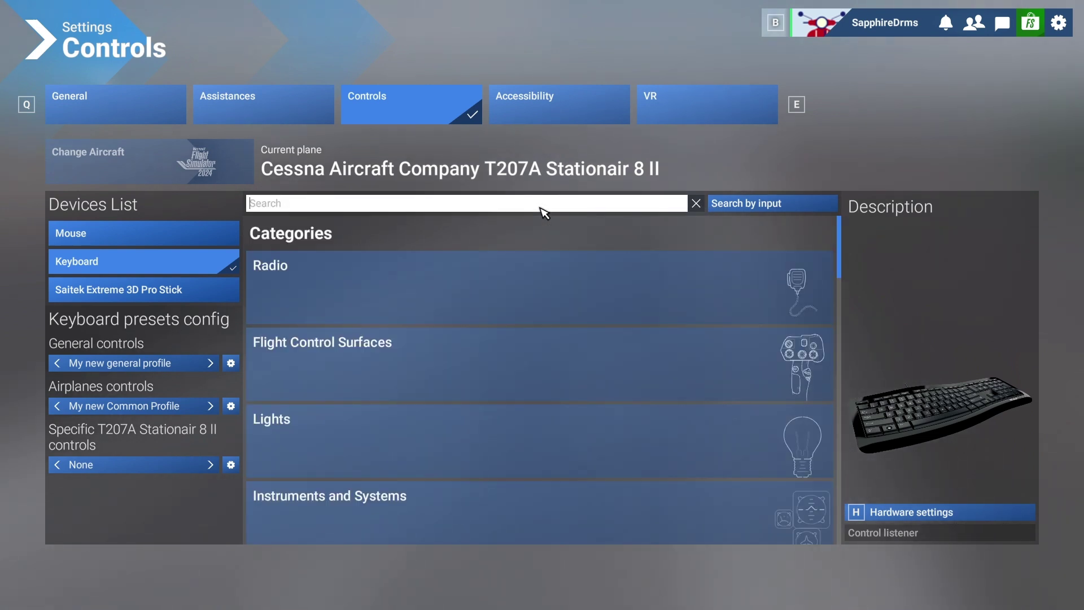
pyautogui.write('res')
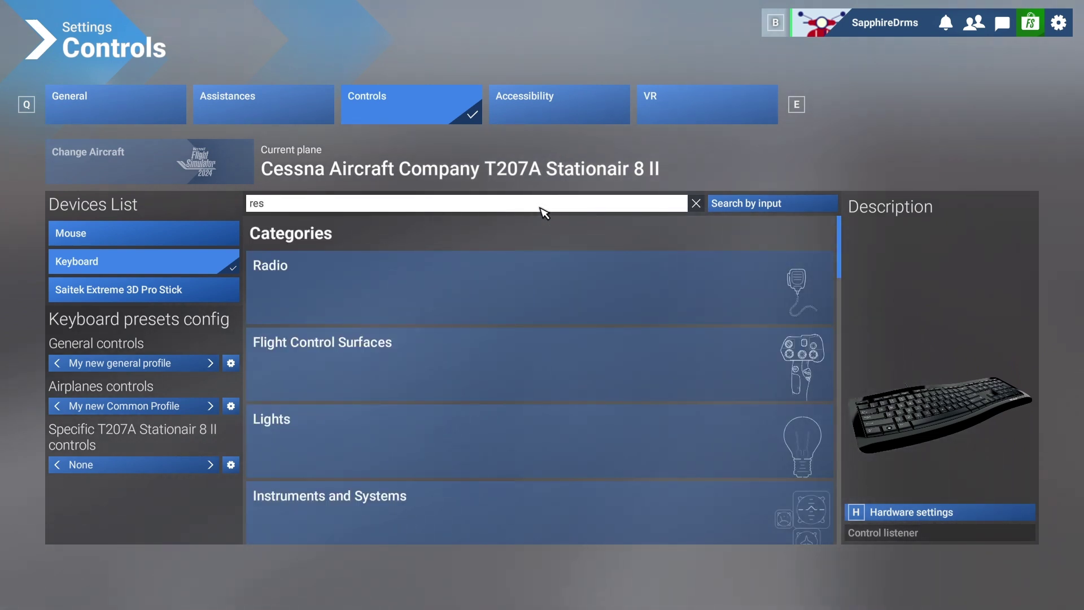
pyautogui.write('t')
pyautogui.press('BackSpace')
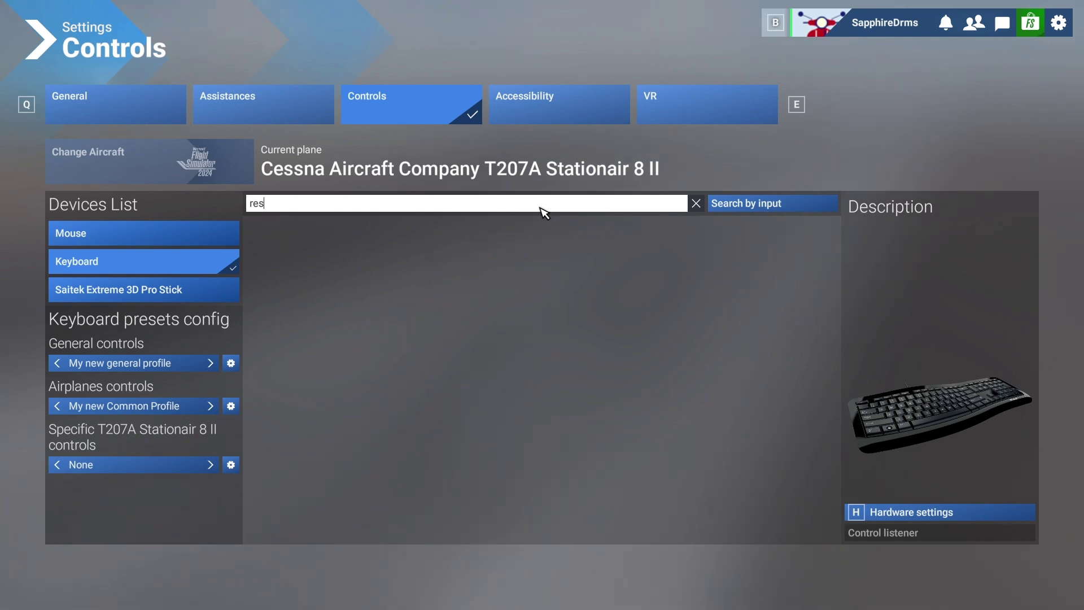
pyautogui.write('et')
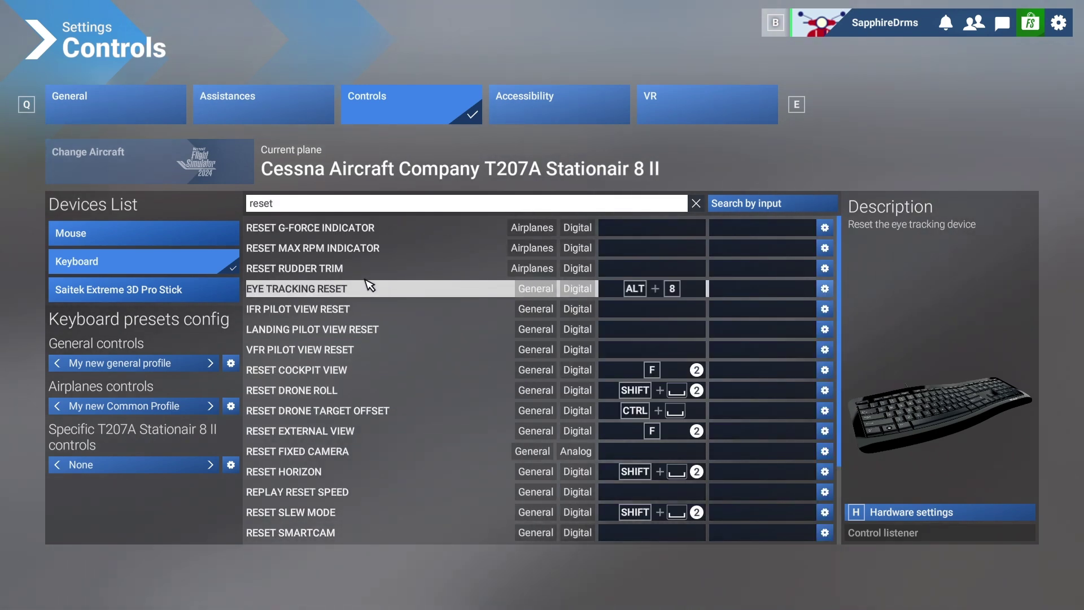
pyautogui.scroll(-2, 384, 367)
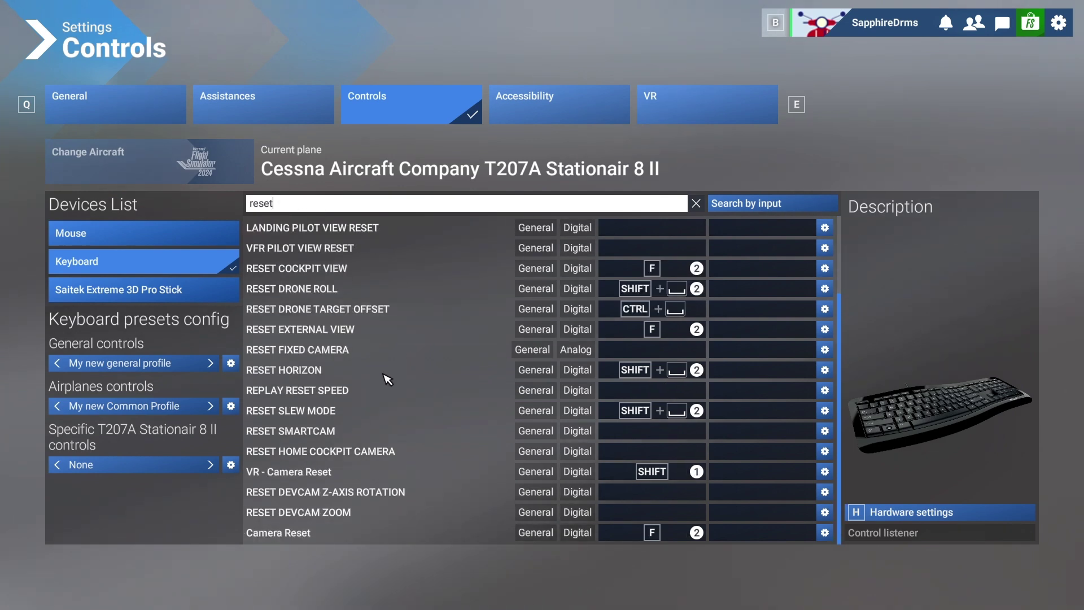
pyautogui.scroll(2, 409, 365)
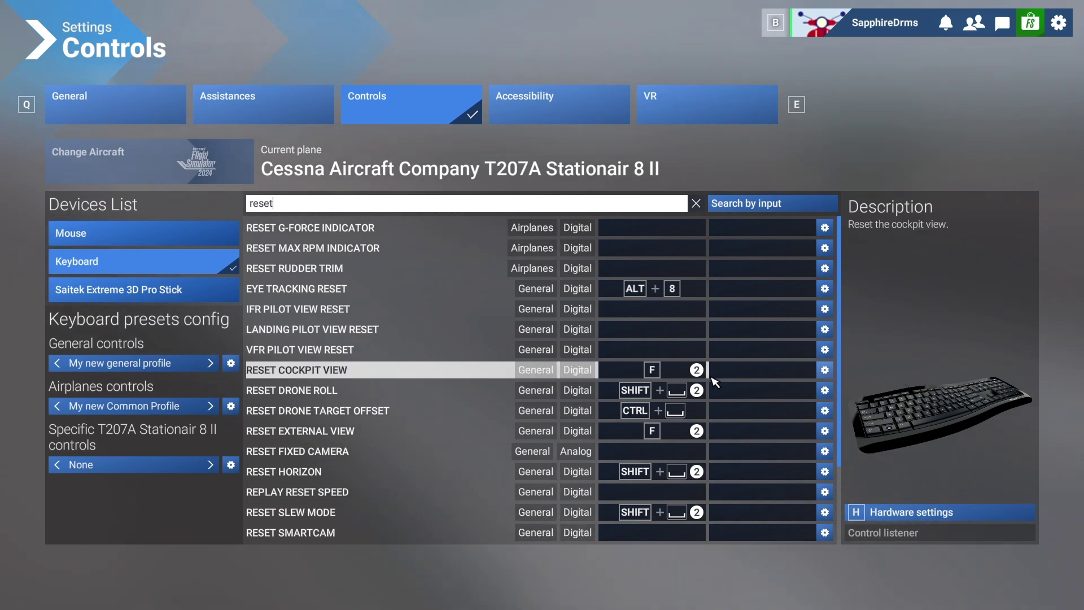
# Bind RESET COCKPIT VIEW's primary slot to the F key and open its action settings.
pyautogui.click(658, 375)
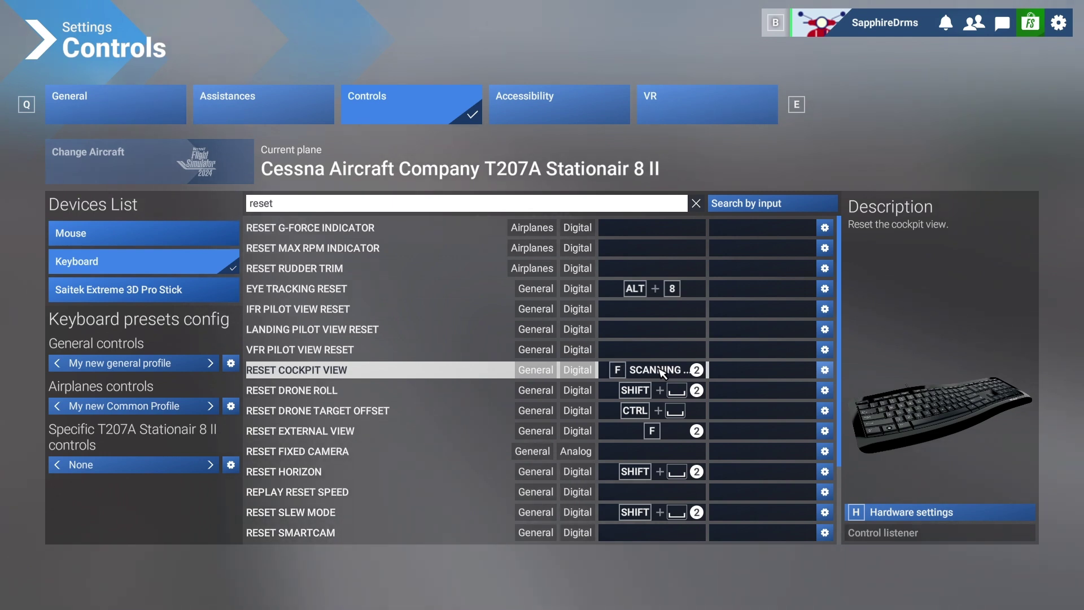
pyautogui.press('f')
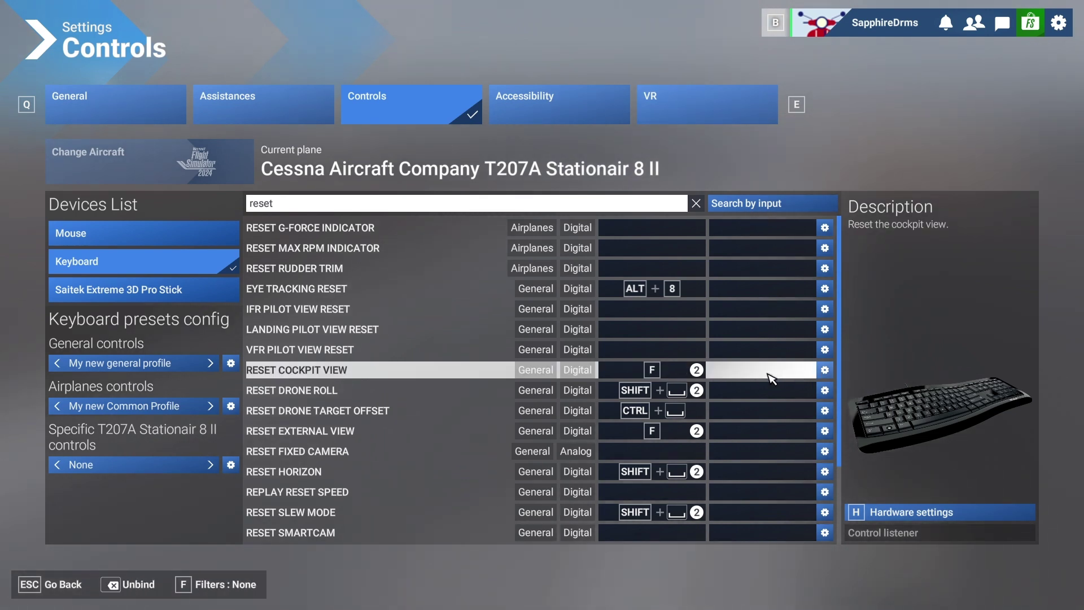
pyautogui.click(825, 370)
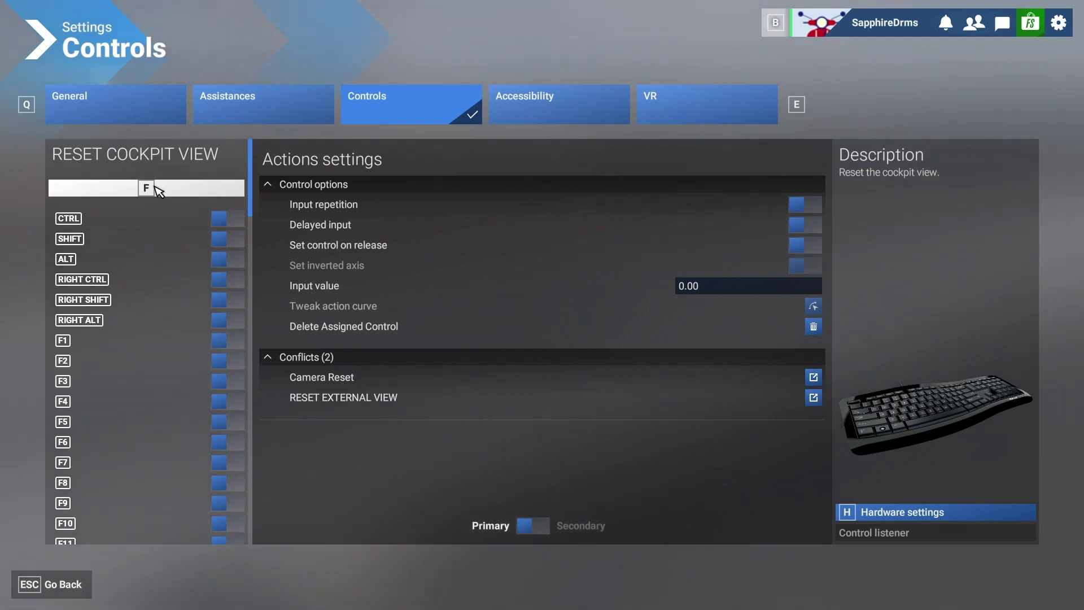
# Confirm F is checked in the key list and go back to the filtered controls list.
pyautogui.scroll(-9, 174, 273)
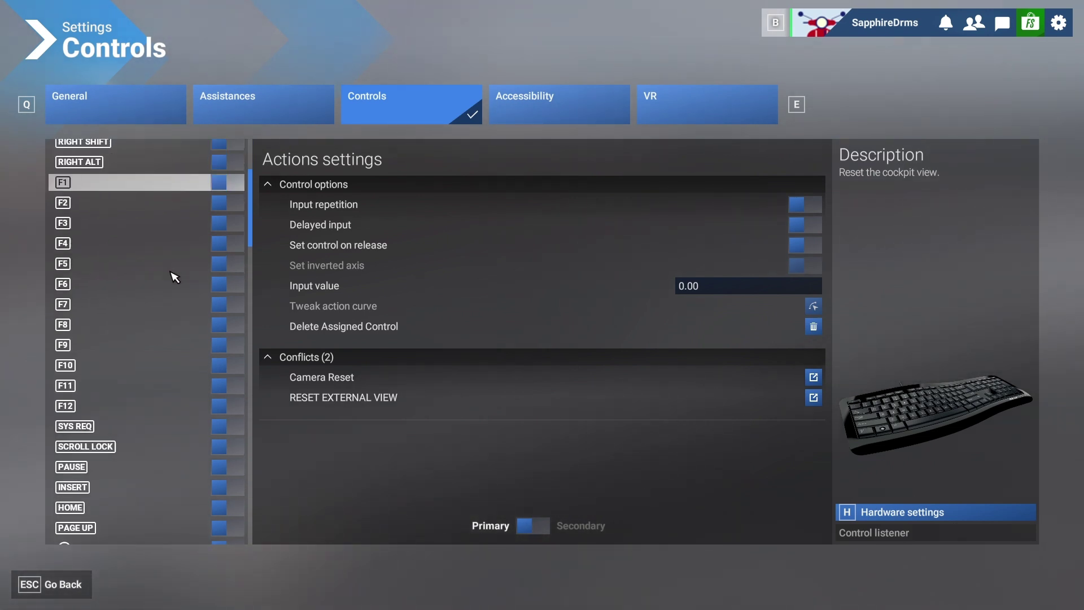
pyautogui.scroll(-3, 179, 291)
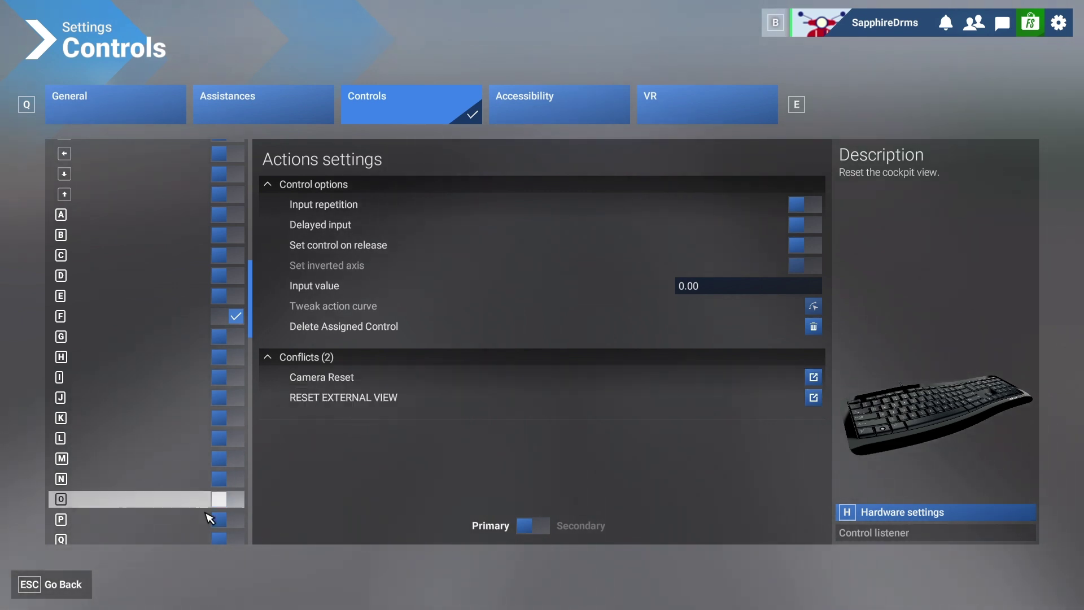
pyautogui.press('Escape')
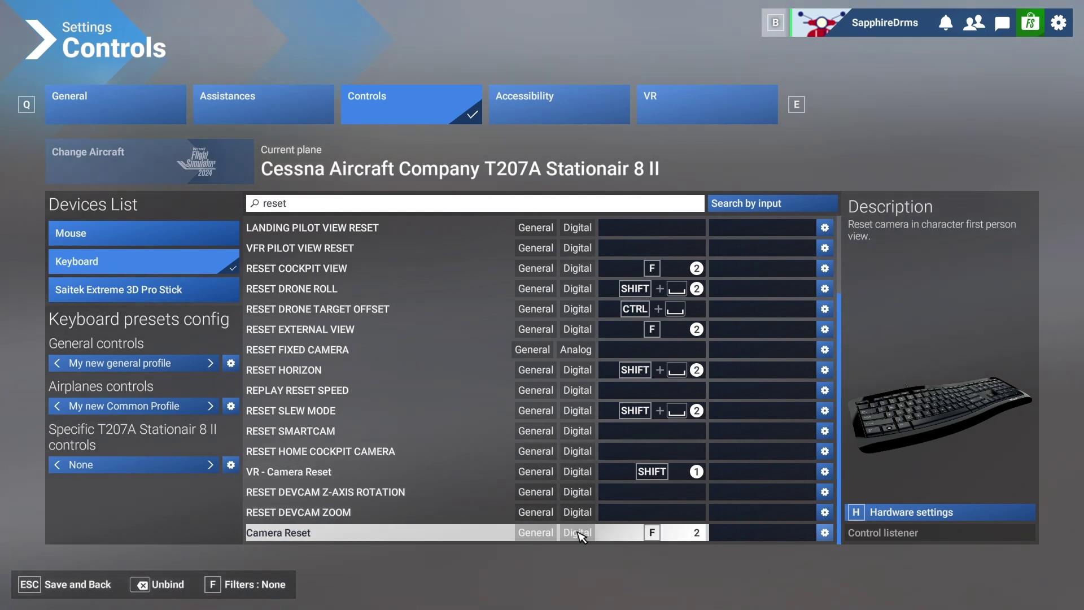
# Open RESET COCKPIT VIEW's settings and inspect the conflicting Camera Reset and RESET EXTERNAL VIEW actions.
pyautogui.click(825, 268)
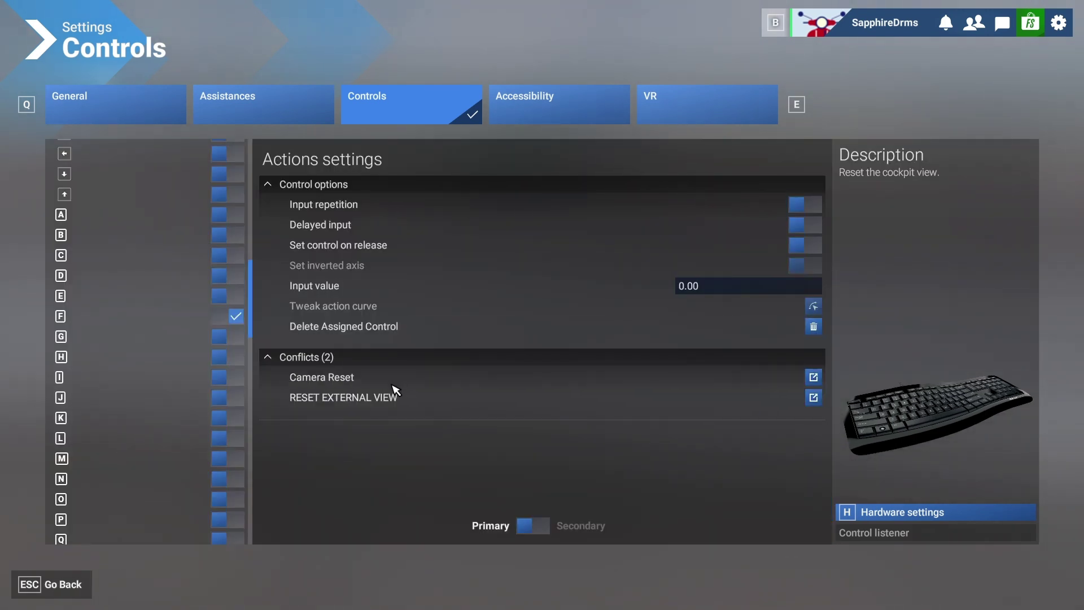
pyautogui.click(813, 377)
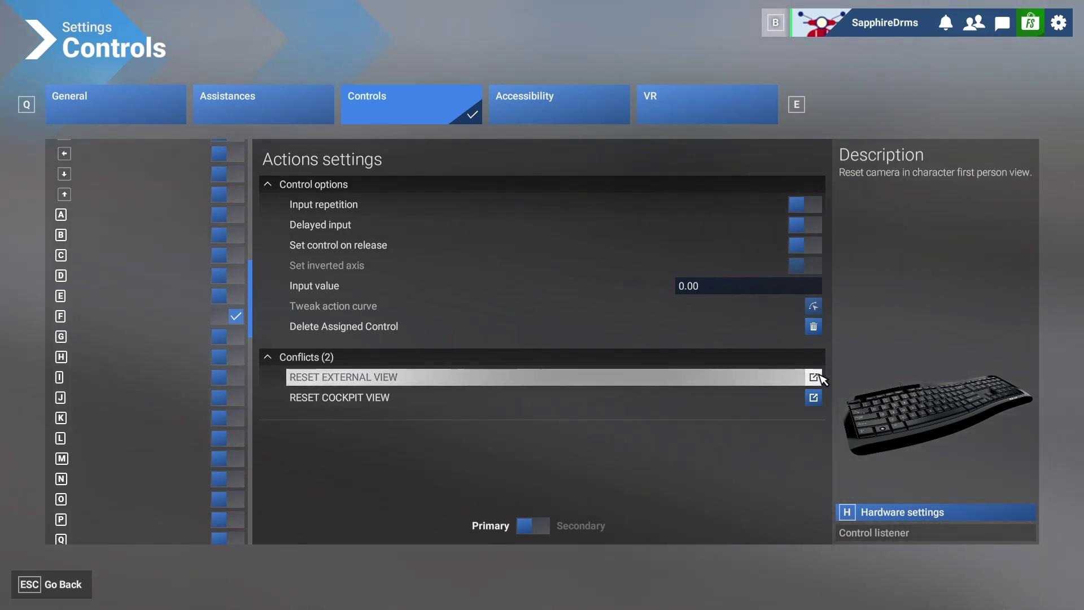
pyautogui.click(813, 378)
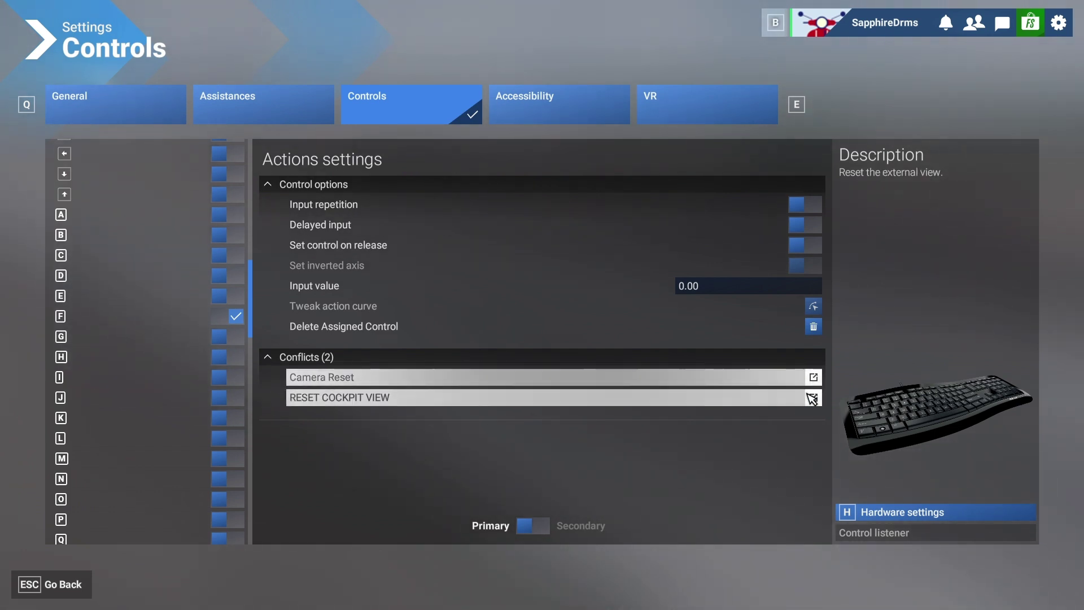
pyautogui.click(813, 397)
pyautogui.click(813, 397)
pyautogui.click(813, 398)
pyautogui.click(267, 358)
pyautogui.click(267, 357)
# Recheck RESET EXTERNAL VIEW, then uncheck F from RESET COCKPIT VIEW and go back.
pyautogui.click(814, 398)
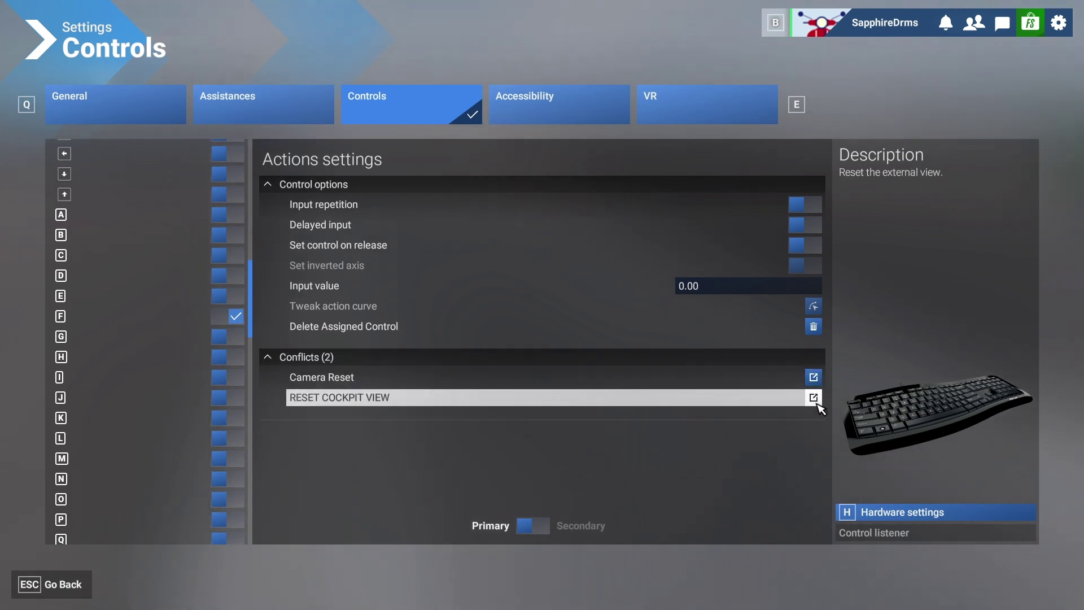
pyautogui.click(817, 401)
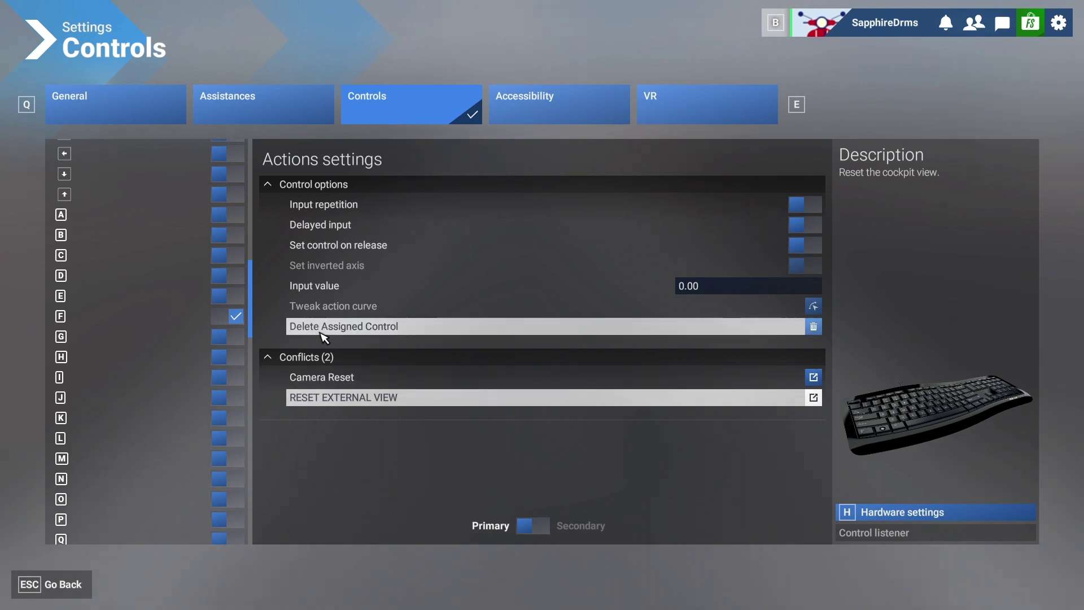
pyautogui.click(238, 317)
pyautogui.click(79, 583)
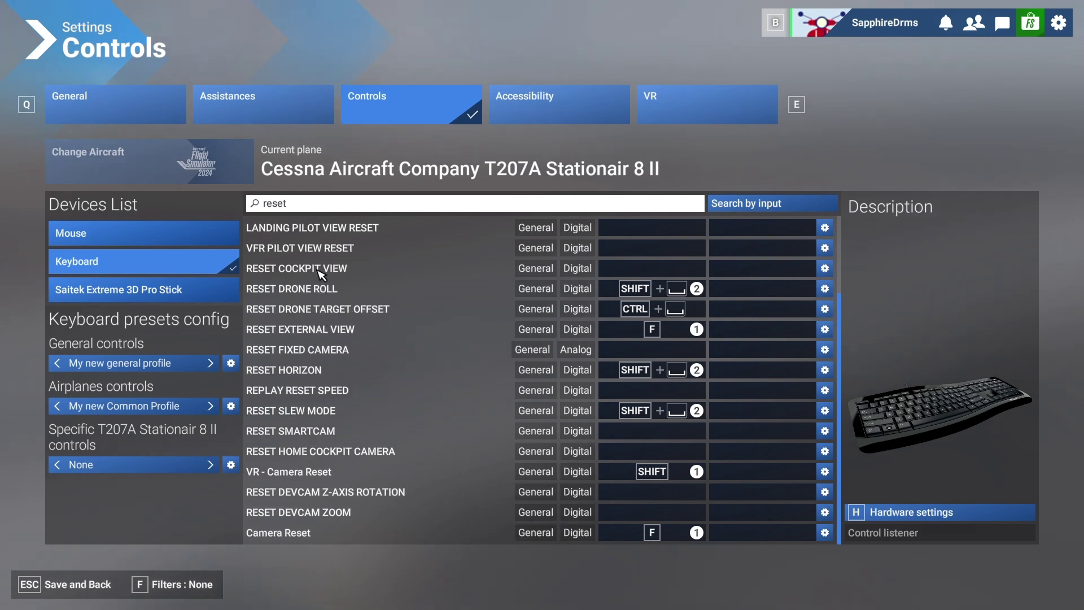
# Reassign F as RESET COCKPIT VIEW's primary key and open its action settings.
pyautogui.click(636, 270)
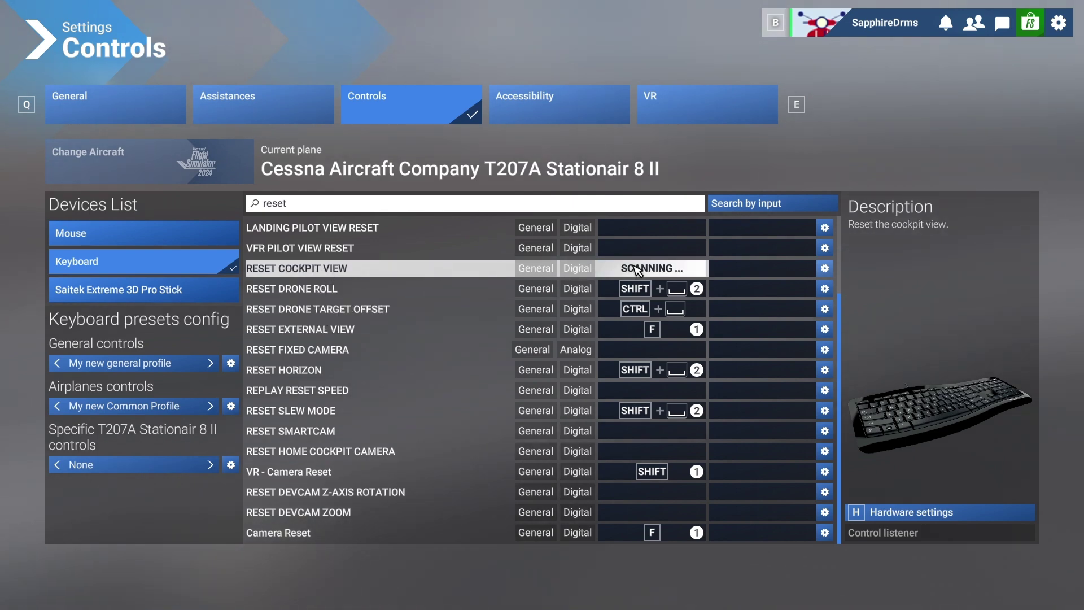
pyautogui.press('f')
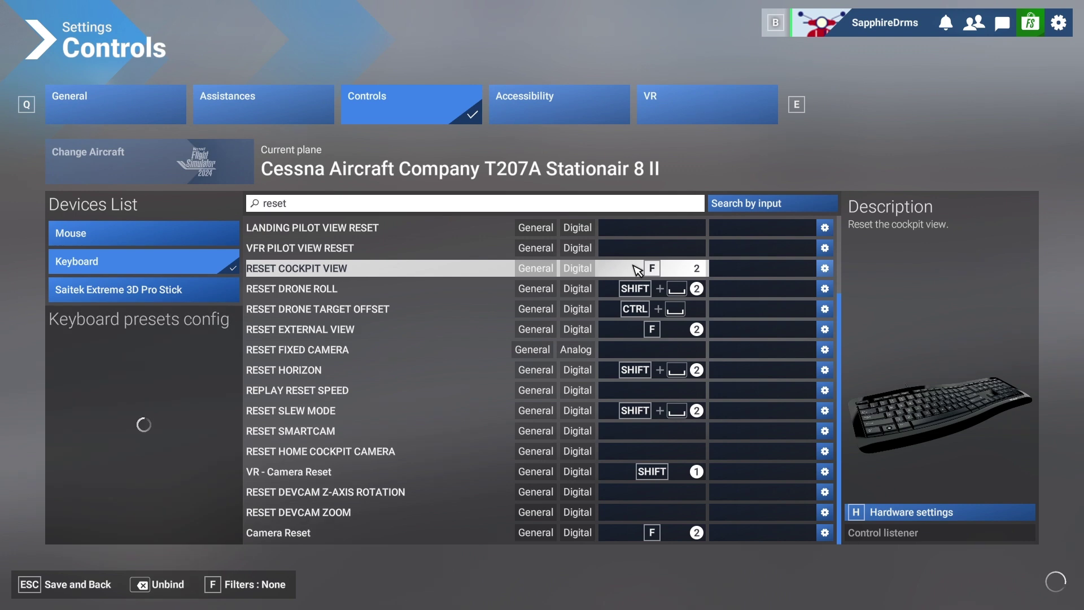
pyautogui.press('Down')
pyautogui.press('Up')
pyautogui.press('Up')
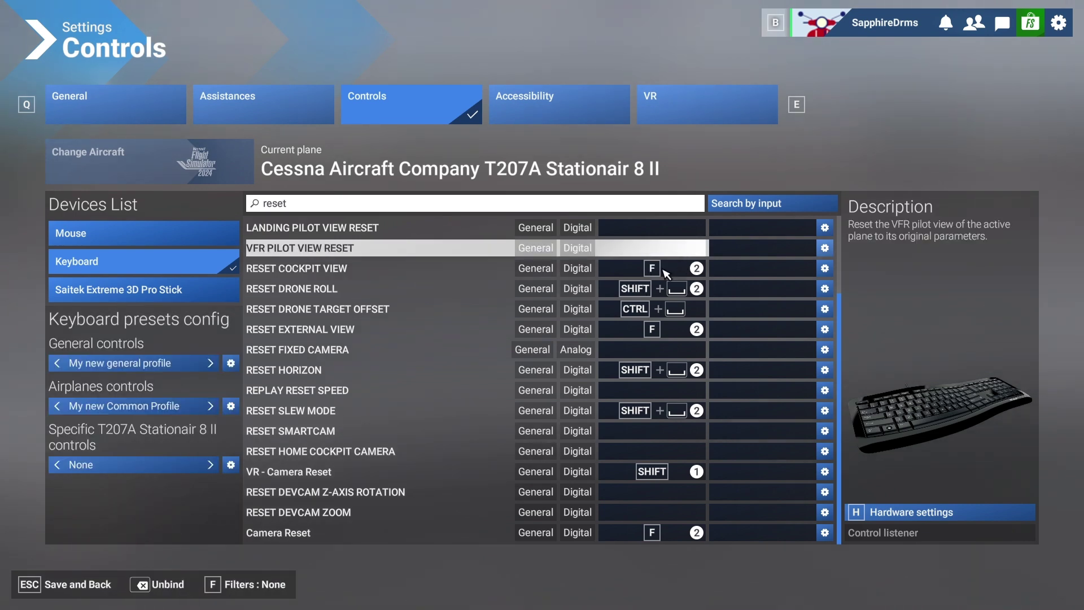
pyautogui.click(826, 270)
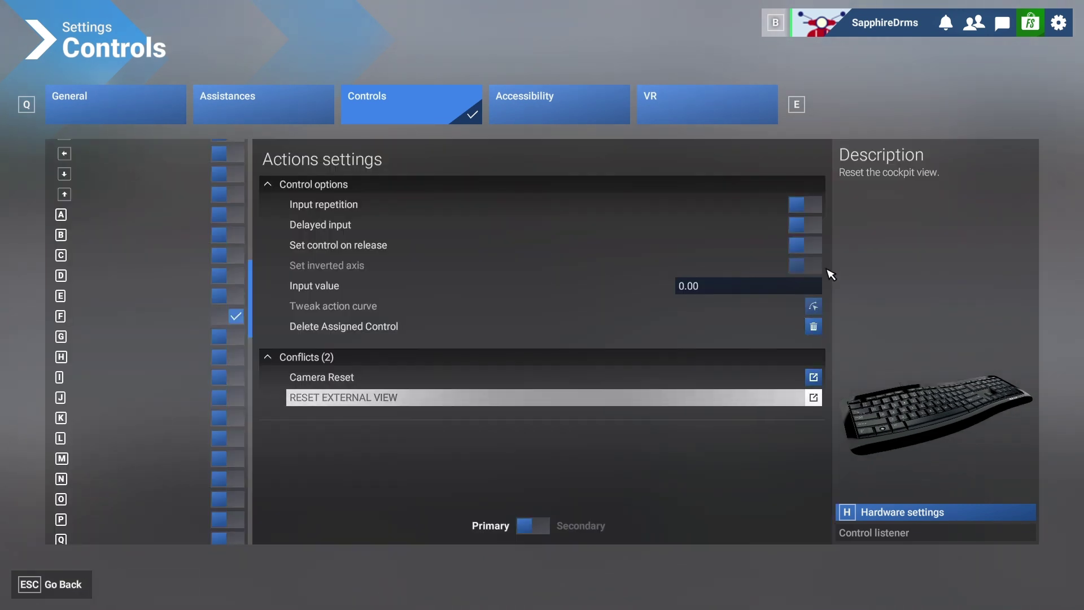
# Verify RESET COCKPIT VIEW has no secondary key, switch back to Primary, and return to the list.
pyautogui.click(536, 533)
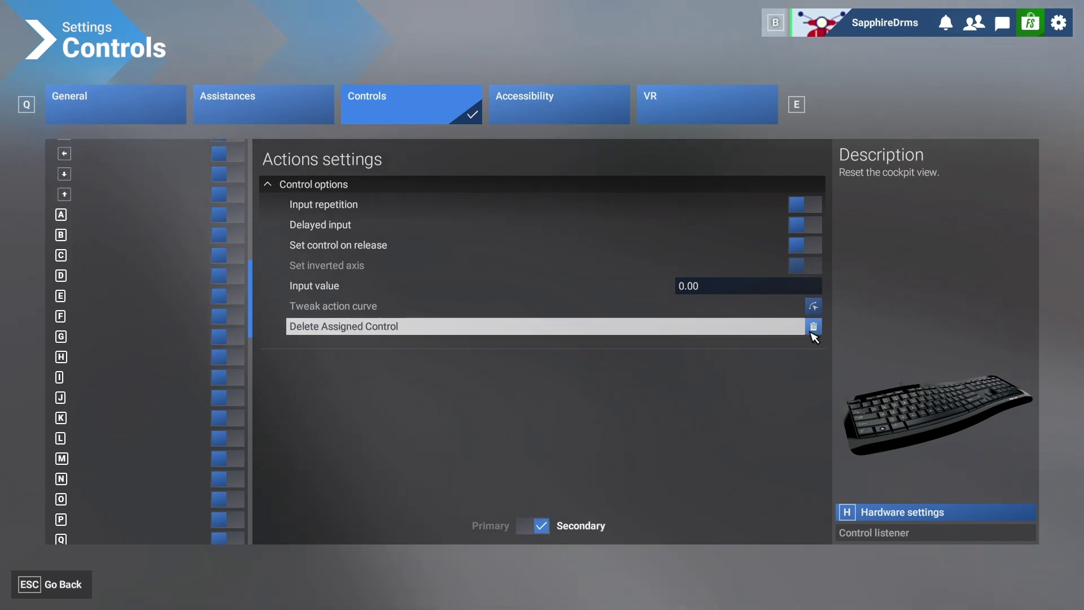
pyautogui.click(531, 528)
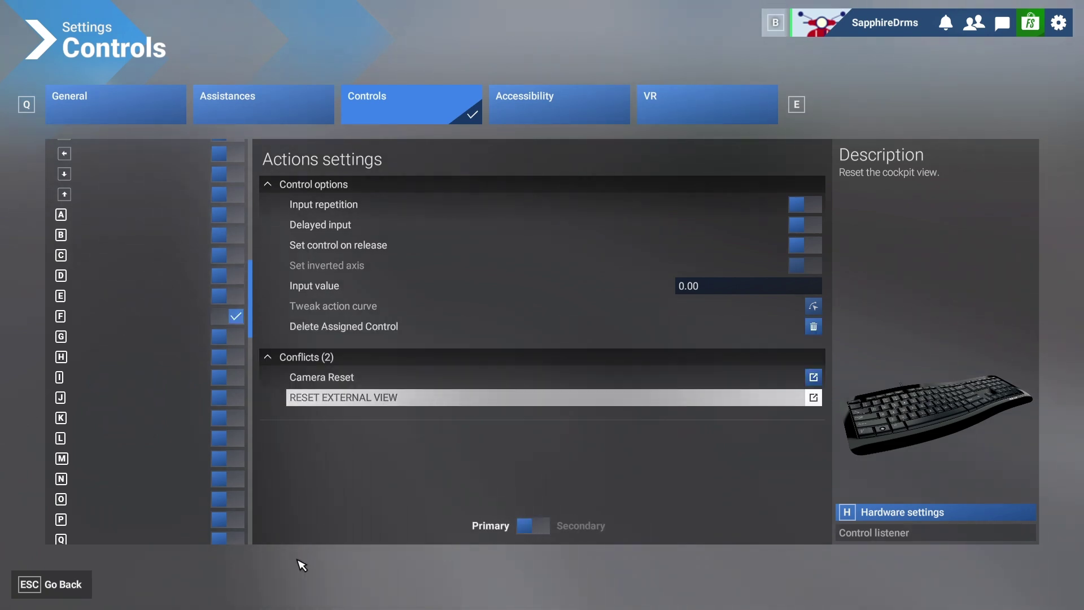
pyautogui.click(56, 584)
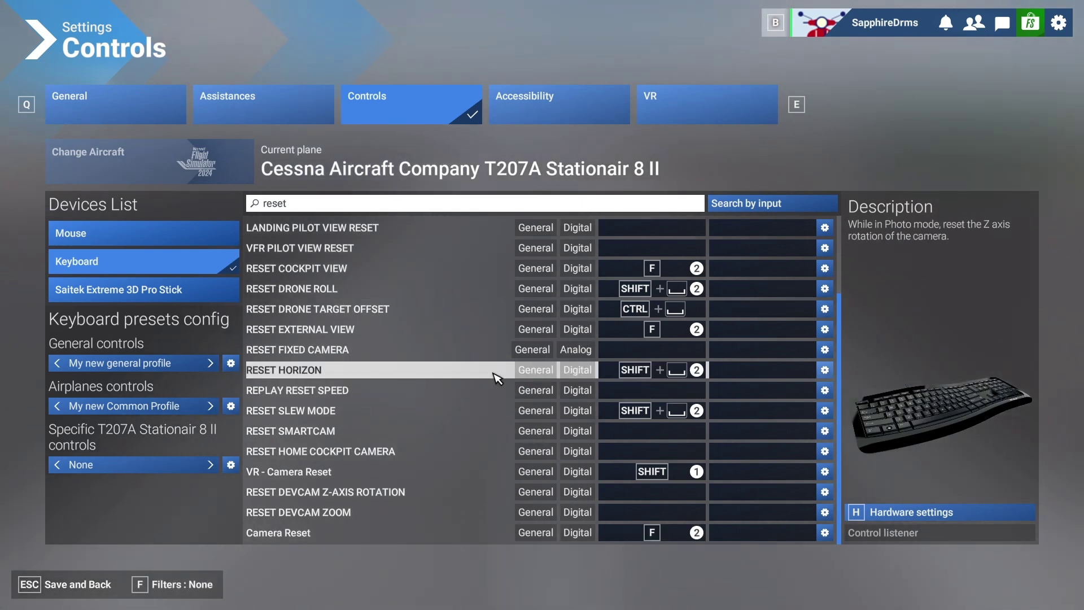
# View the Saitek Extreme 3D Pro Stick bindings, then return to the Keyboard device.
pyautogui.scroll(3, 496, 378)
pyautogui.scroll(-3, 499, 373)
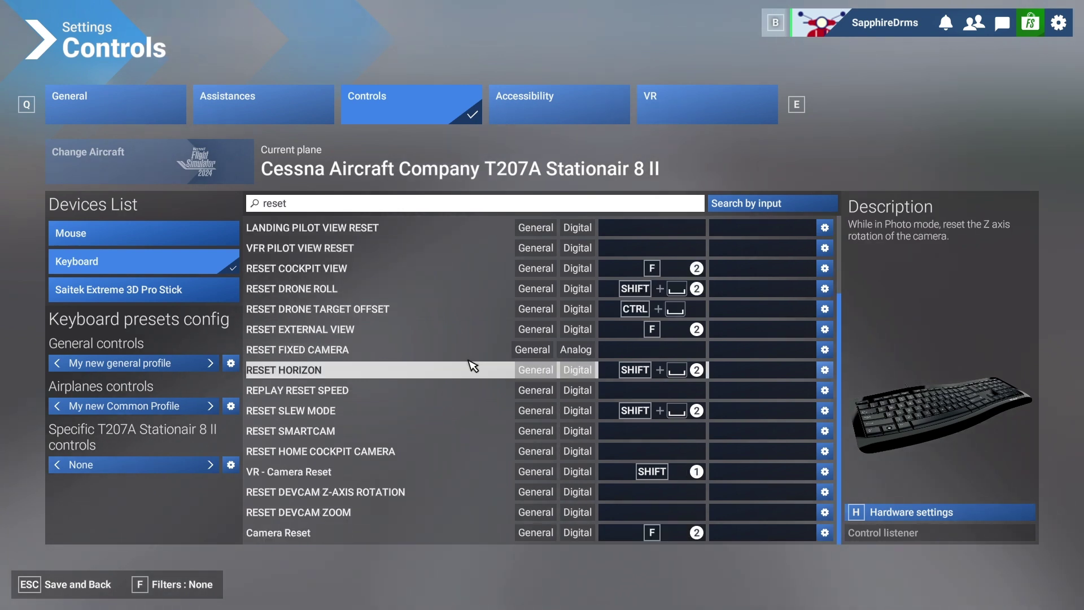
pyautogui.click(180, 290)
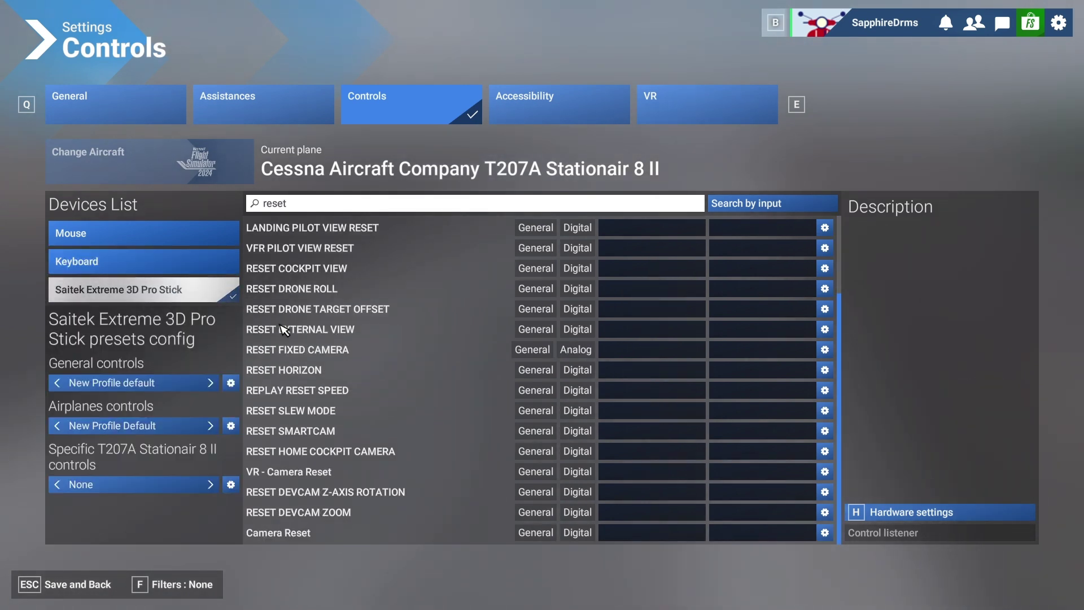
pyautogui.click(134, 264)
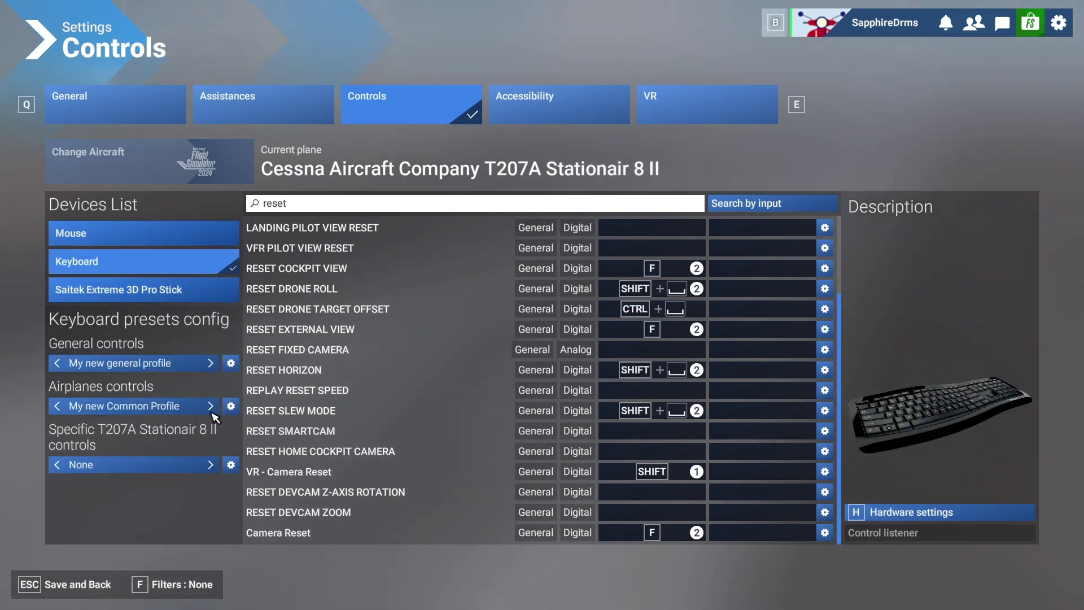
# Bring up the options menu for the airplanes controls profile, My new Common Profile.
pyautogui.click(228, 408)
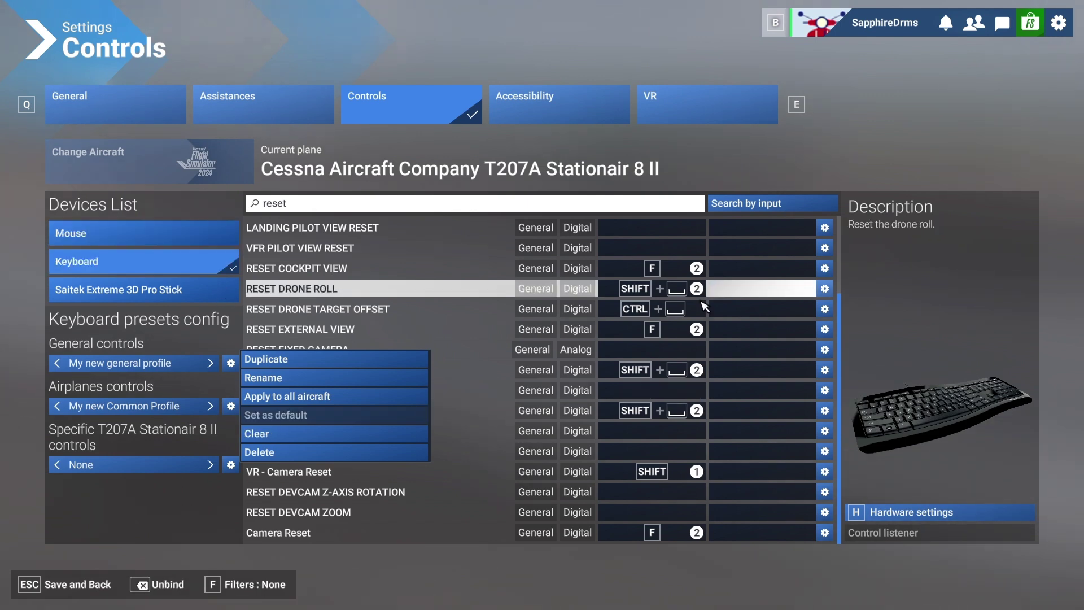
pyautogui.scroll(3, 777, 493)
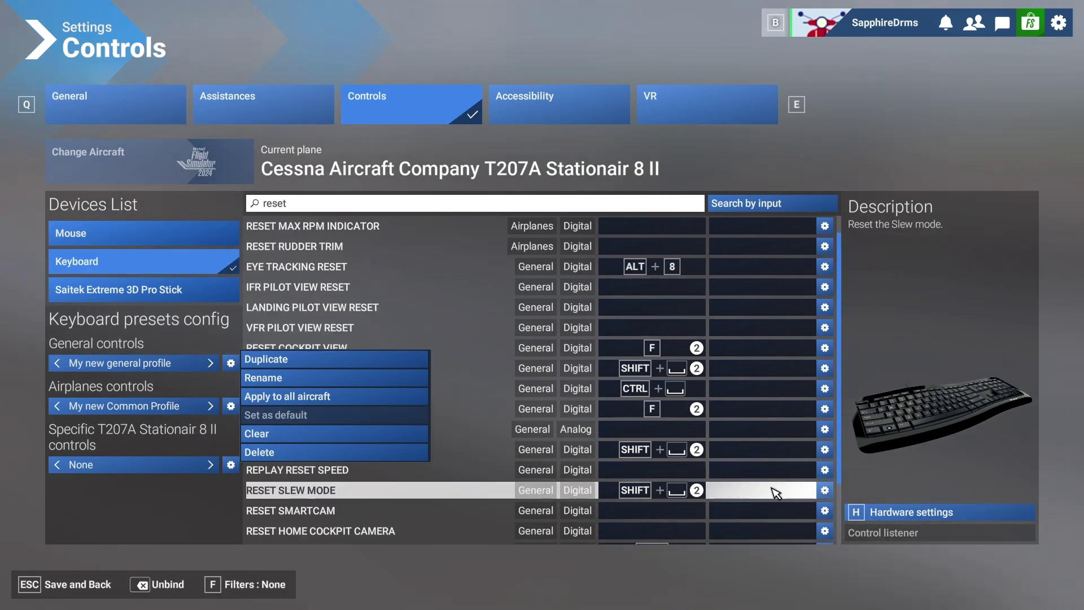
pyautogui.scroll(1, 776, 490)
pyautogui.scroll(-4, 776, 490)
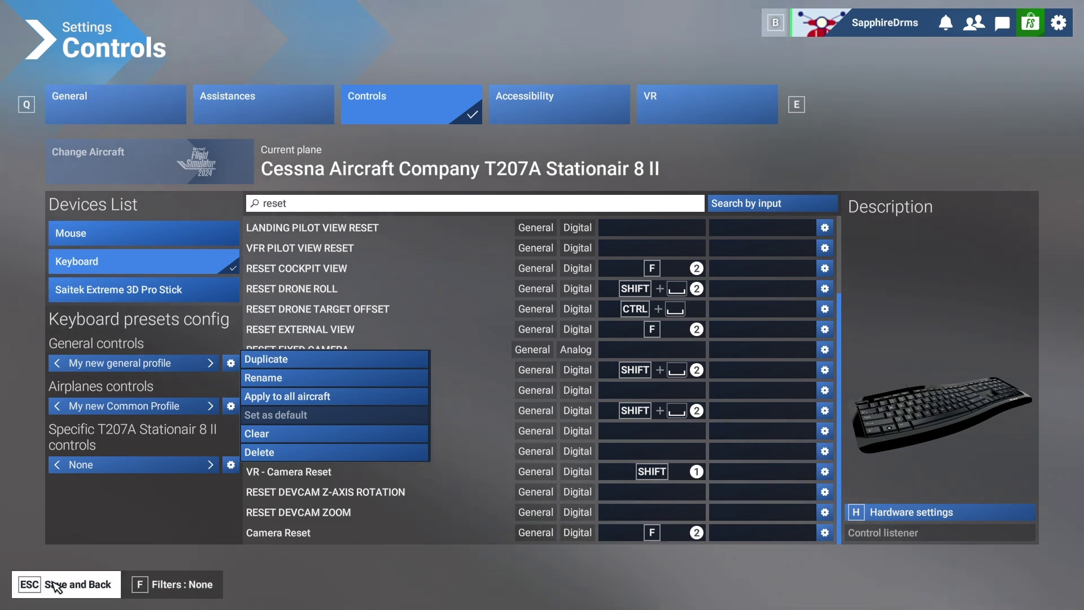
# Dismiss the profile options and check the list still shows F on RESET COCKPIT VIEW.
pyautogui.click(376, 581)
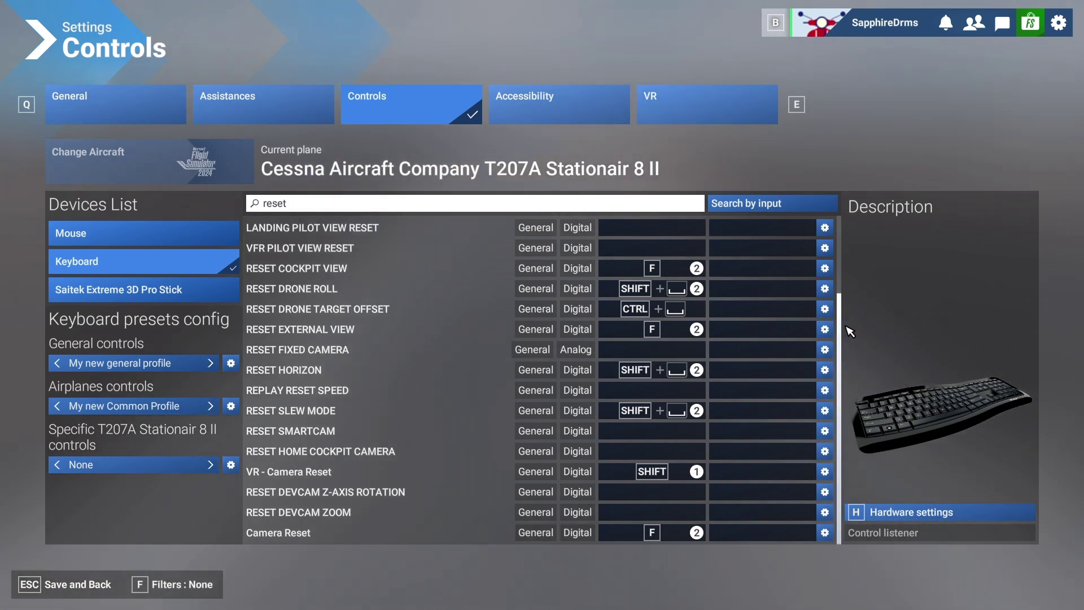
pyautogui.moveTo(840, 303)
pyautogui.mouseDown()
pyautogui.moveTo(845, 239)
pyautogui.moveTo(844, 297)
pyautogui.mouseUp()
pyautogui.scroll(2, 844, 293)
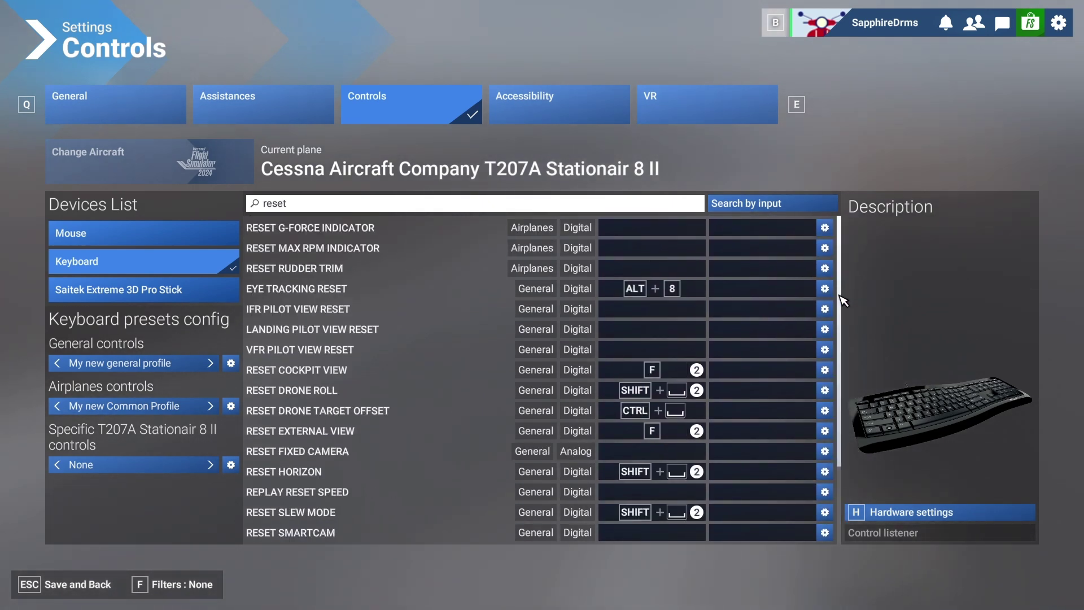